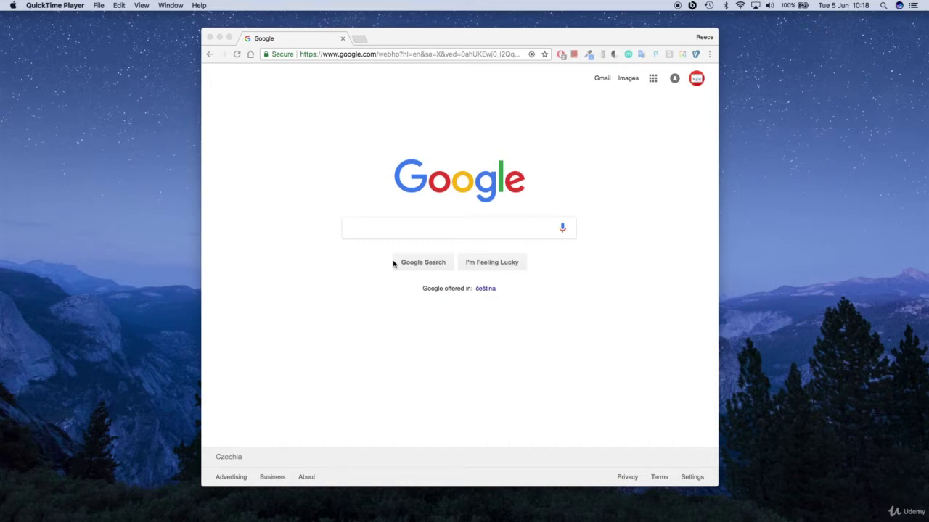
pyautogui.click(366, 228)
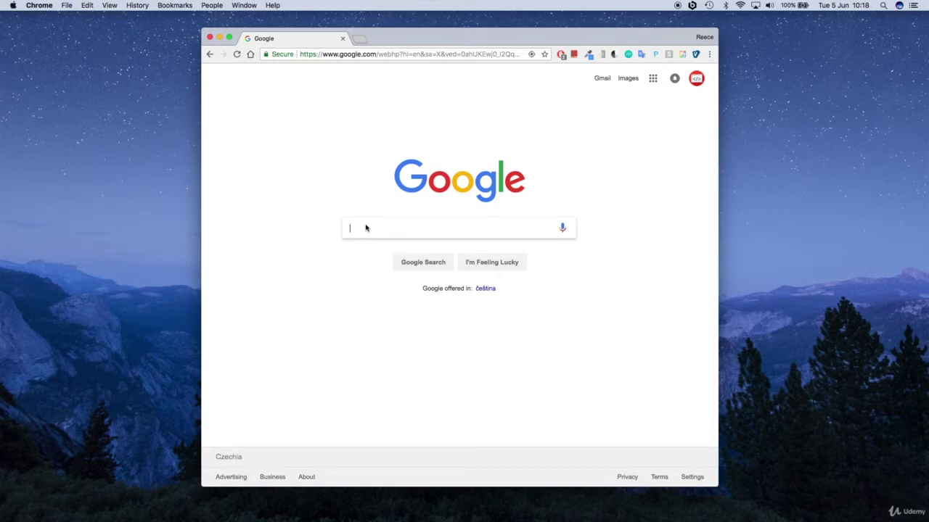
pyautogui.write('Xampp')
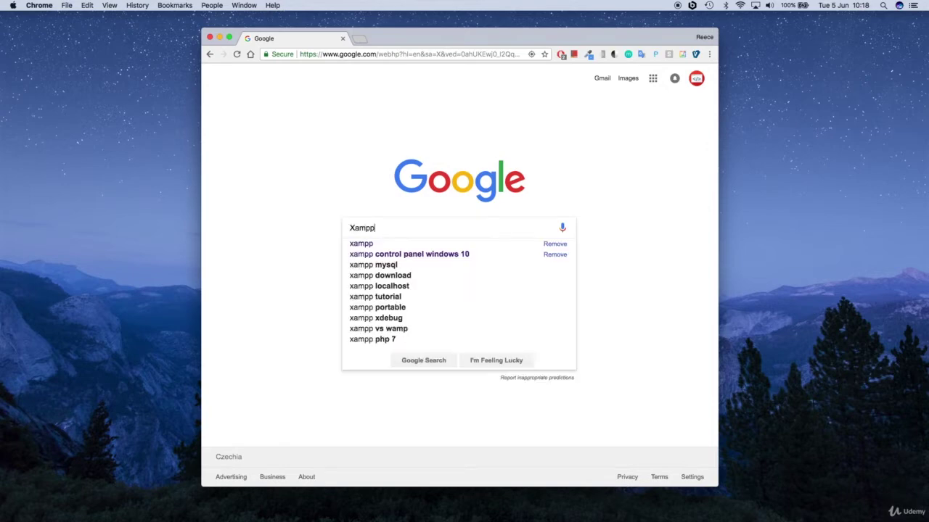
pyautogui.press('Return')
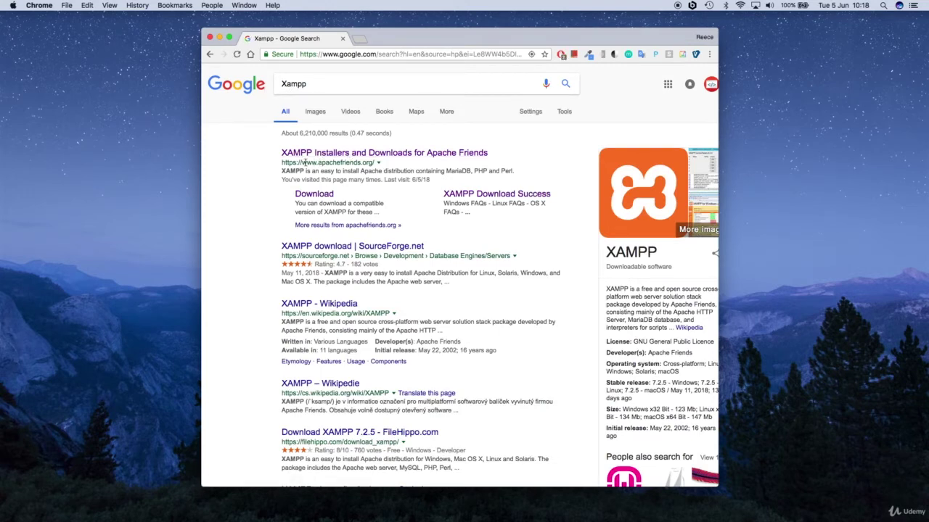
pyautogui.moveTo(301, 162); pyautogui.dragTo(373, 163)
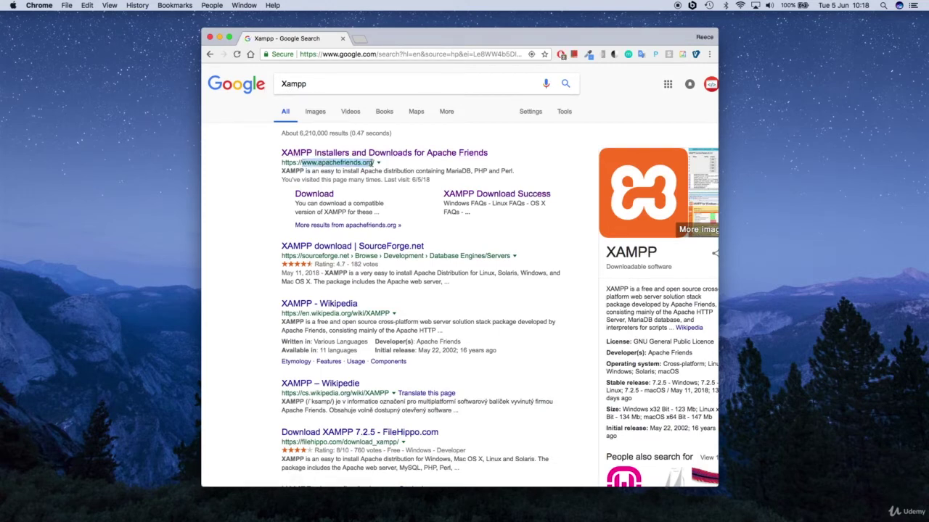
pyautogui.click(320, 153)
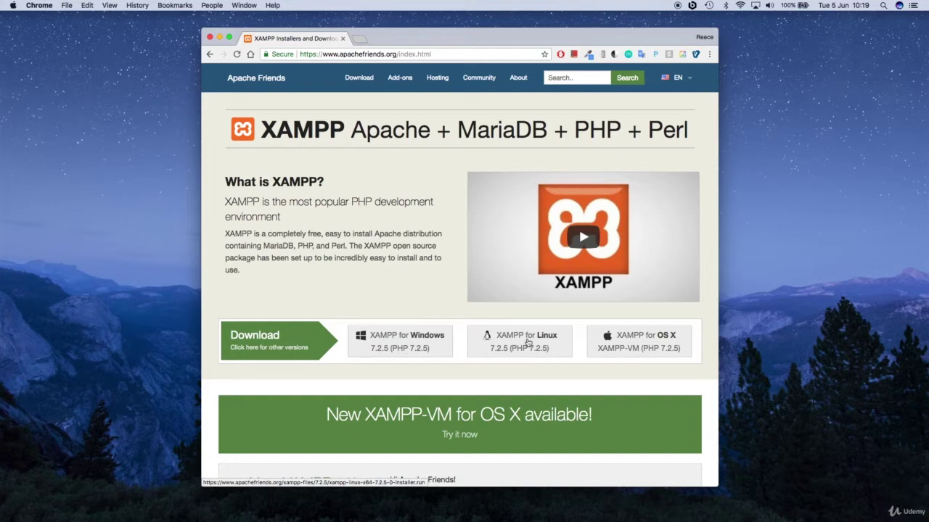
# - Download the XAMPP for OS X disk image to the Downloads folder and copy XAMPP into Applications
pyautogui.click(636, 339)
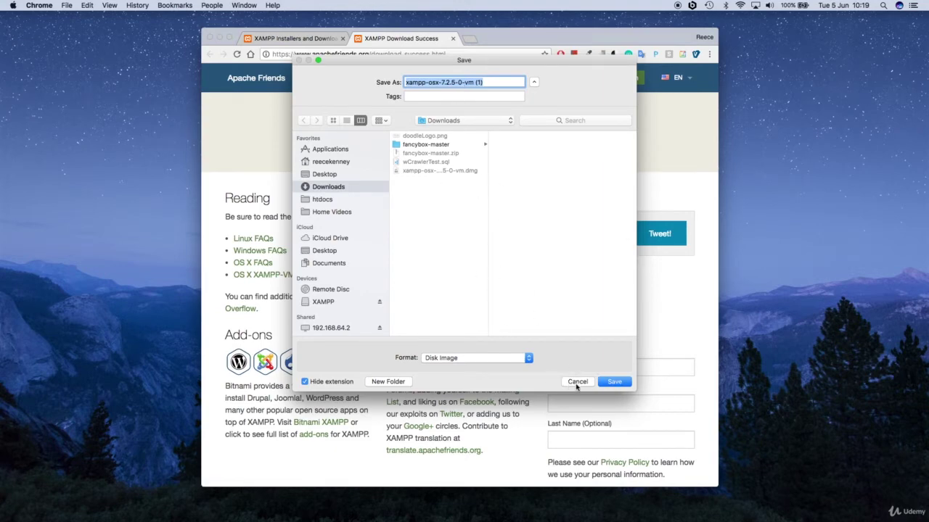
pyautogui.click(614, 383)
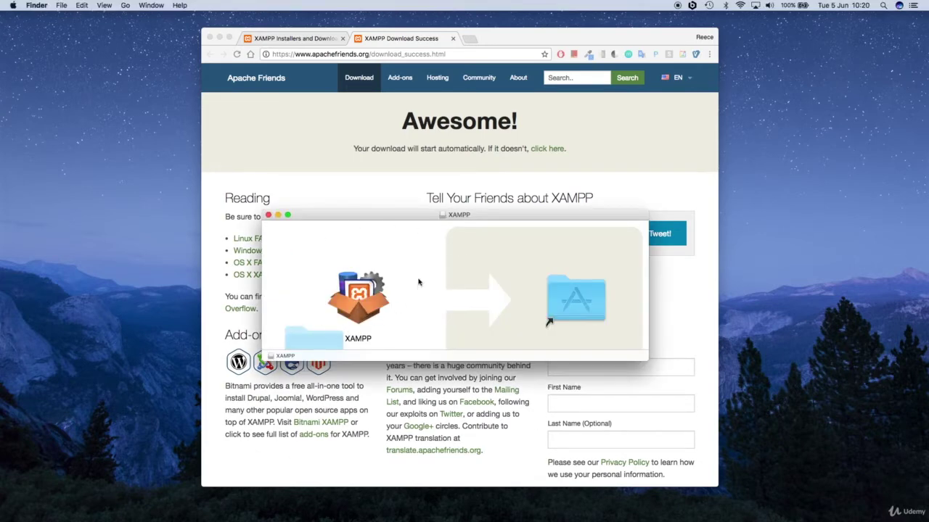
pyautogui.moveTo(357, 297); pyautogui.dragTo(566, 311)
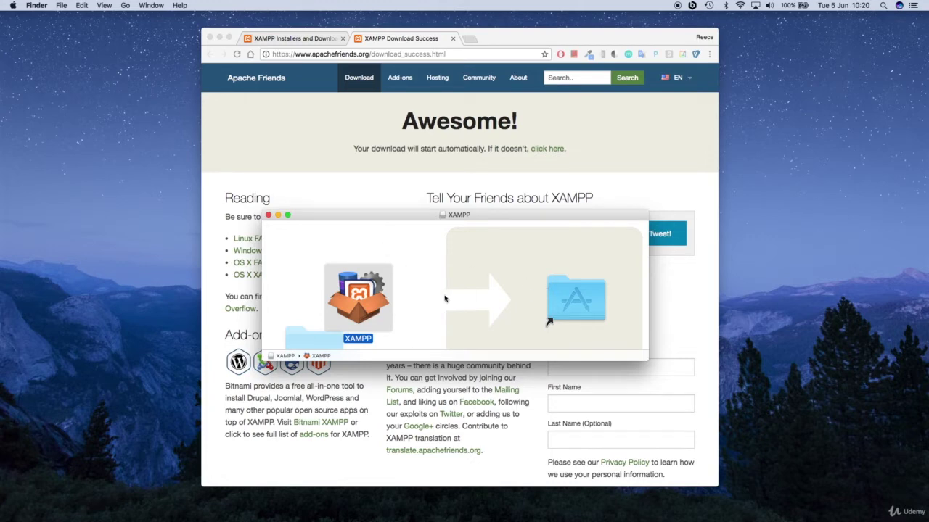
pyautogui.click(268, 215)
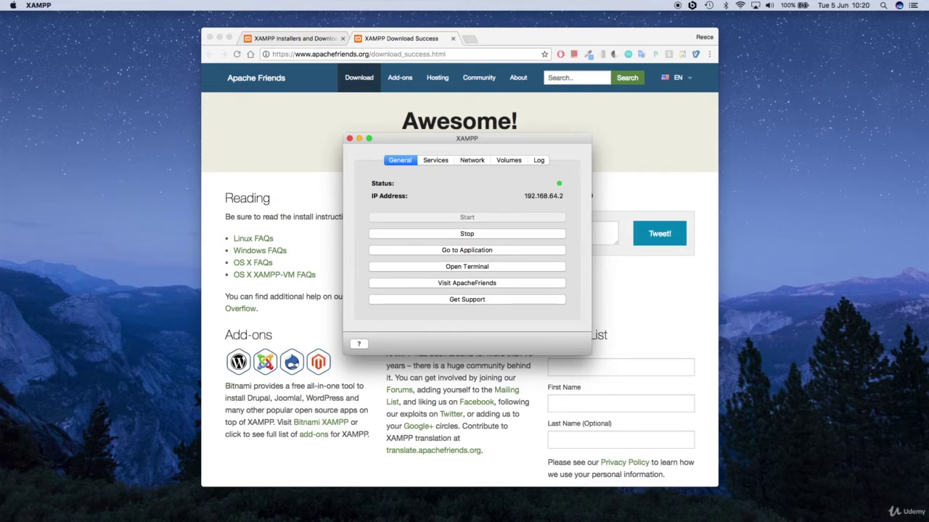
# - Preview the Xampp-Windows image from the desktop and place it beside the XAMPP manager window
pyautogui.click(796, 150)
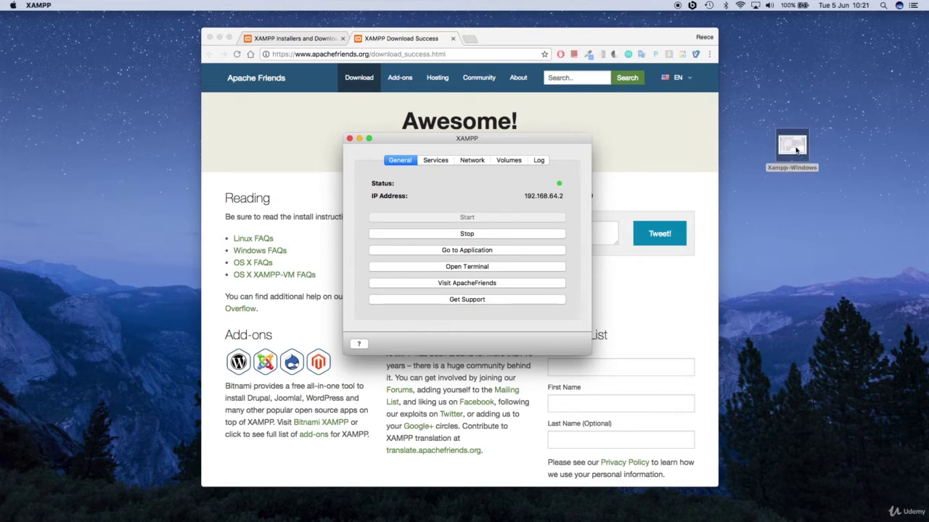
pyautogui.press('space')
pyautogui.moveTo(497, 161); pyautogui.dragTo(199, 36)
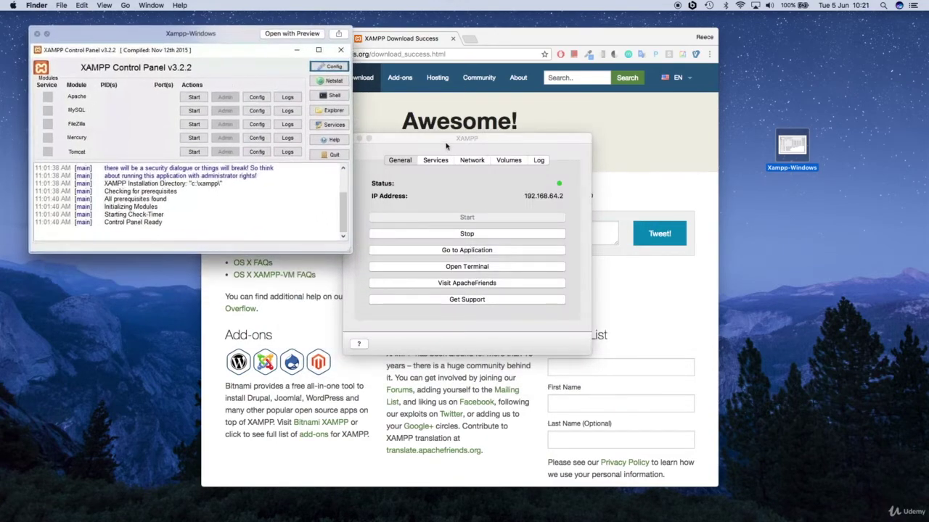
pyautogui.click(446, 151)
pyautogui.moveTo(330, 167); pyautogui.dragTo(308, 163)
pyautogui.moveTo(392, 151); pyautogui.dragTo(528, 100)
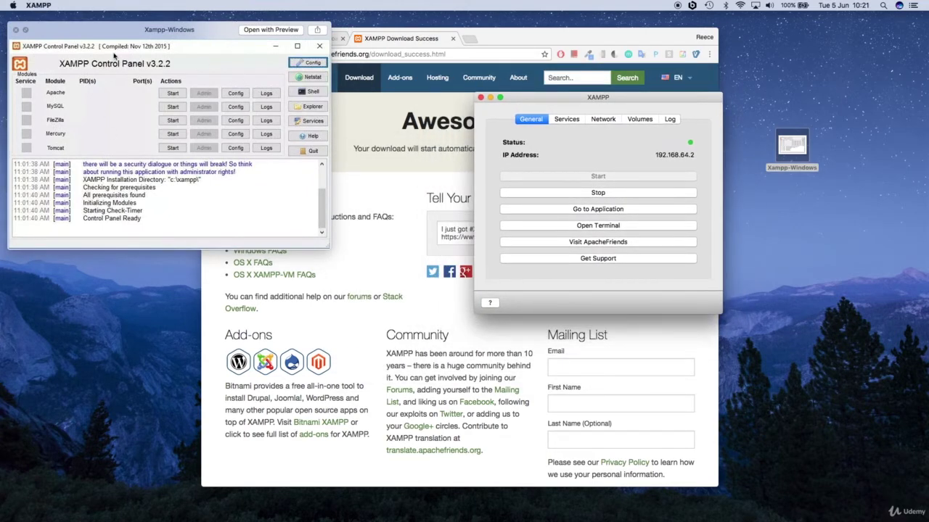
# - Close both Apache Friends browser pages and spread the Xampp-Windows preview and the XAMPP manager apart on the desktop
pyautogui.click(508, 35)
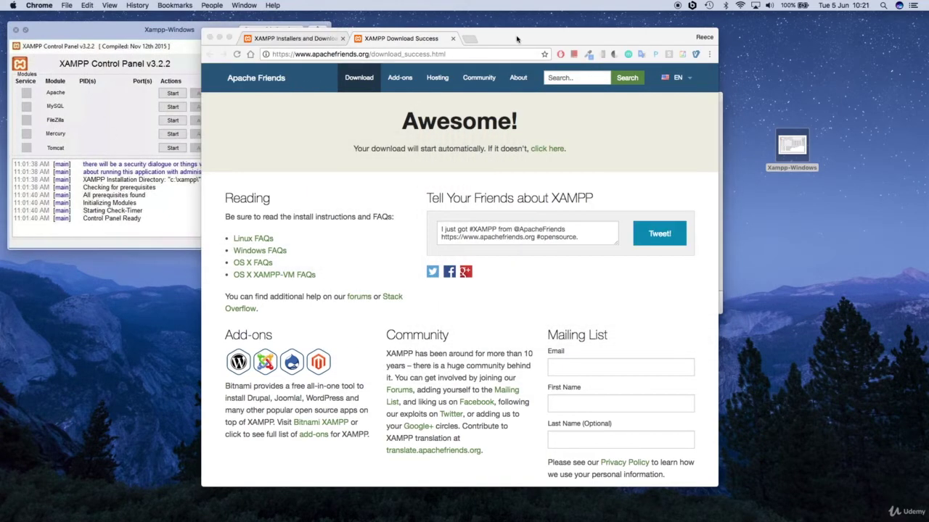
pyautogui.click(453, 38)
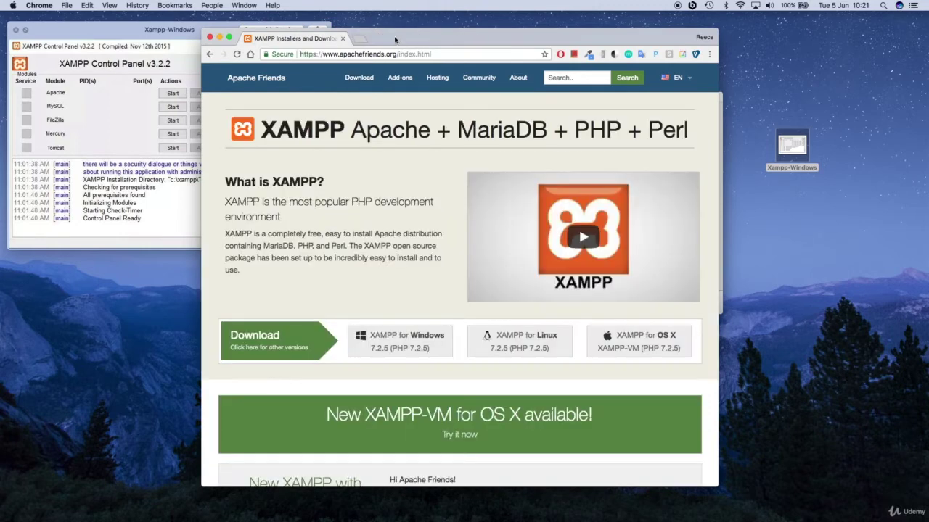
pyautogui.click(343, 38)
pyautogui.moveTo(540, 100); pyautogui.dragTo(656, 68)
pyautogui.moveTo(193, 32); pyautogui.dragTo(249, 83)
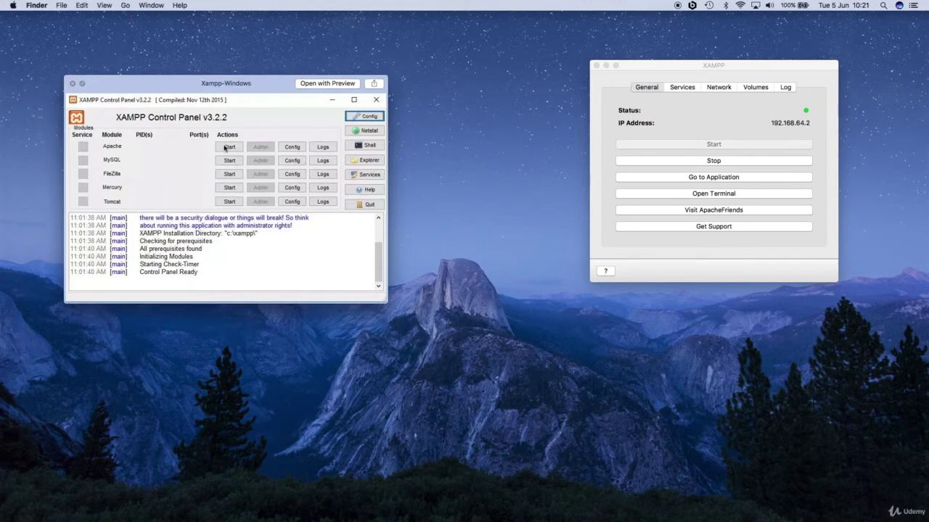
# - Examine the XAMPP server status and the ProFTPD, MySQL and Apache entries among its stack services
pyautogui.click(642, 254)
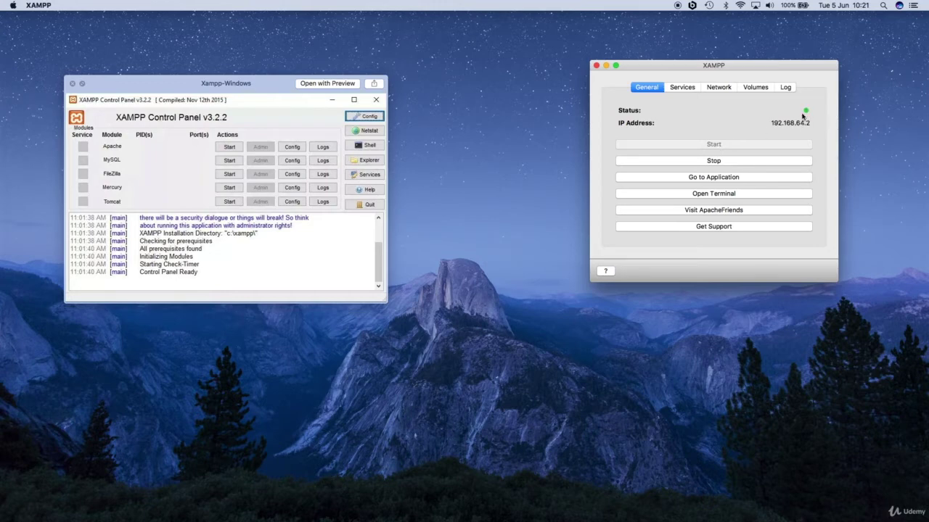
pyautogui.moveTo(804, 114)
pyautogui.click(677, 88)
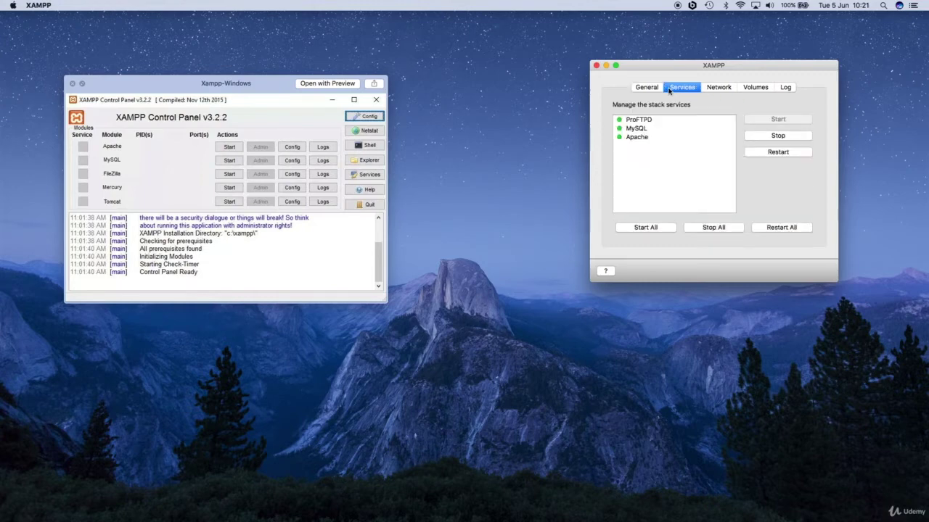
pyautogui.click(638, 120)
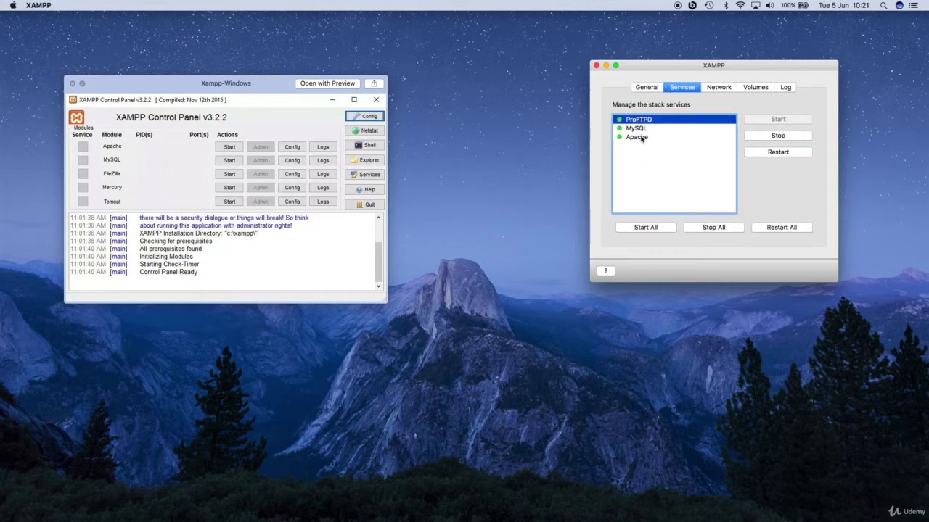
pyautogui.click(640, 129)
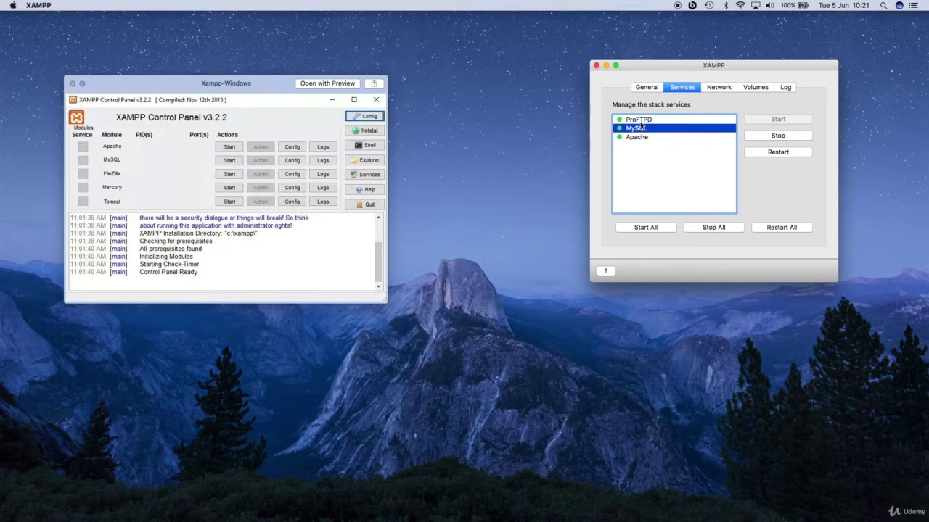
pyautogui.click(634, 121)
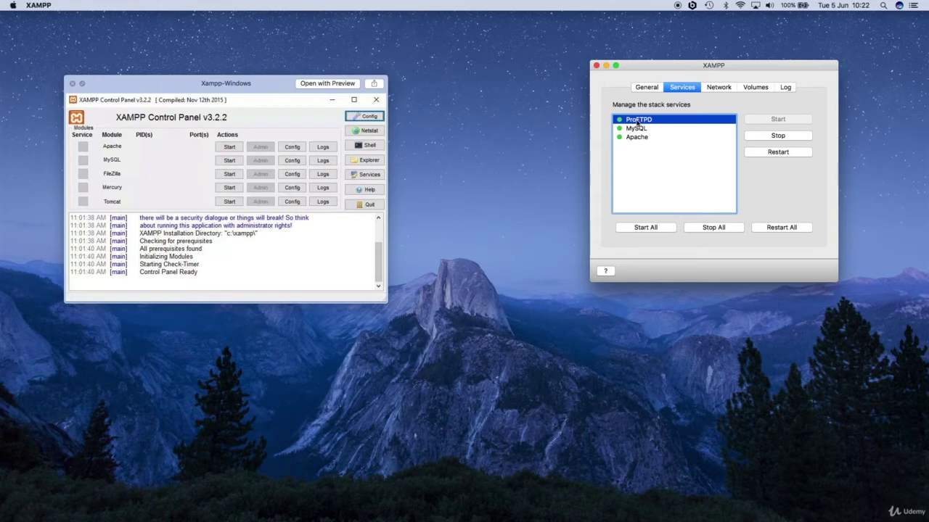
pyautogui.click(632, 129)
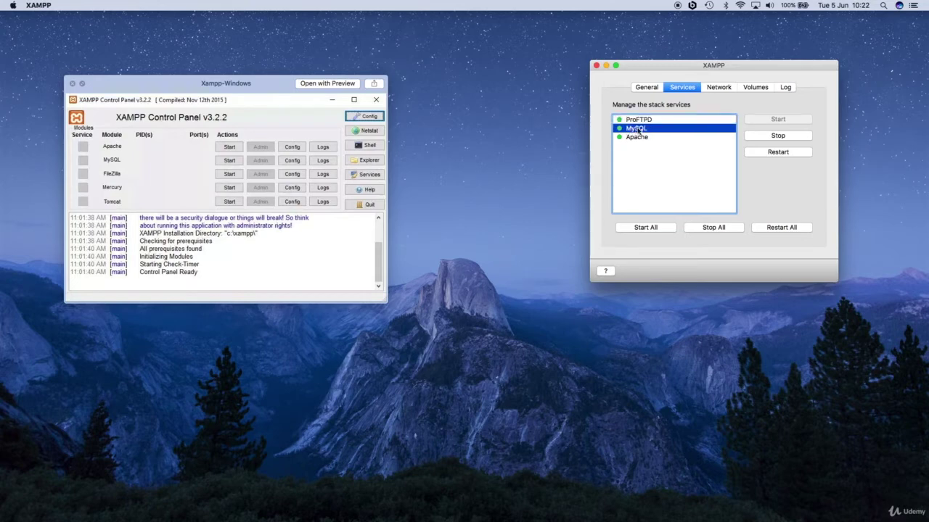
pyautogui.click(640, 138)
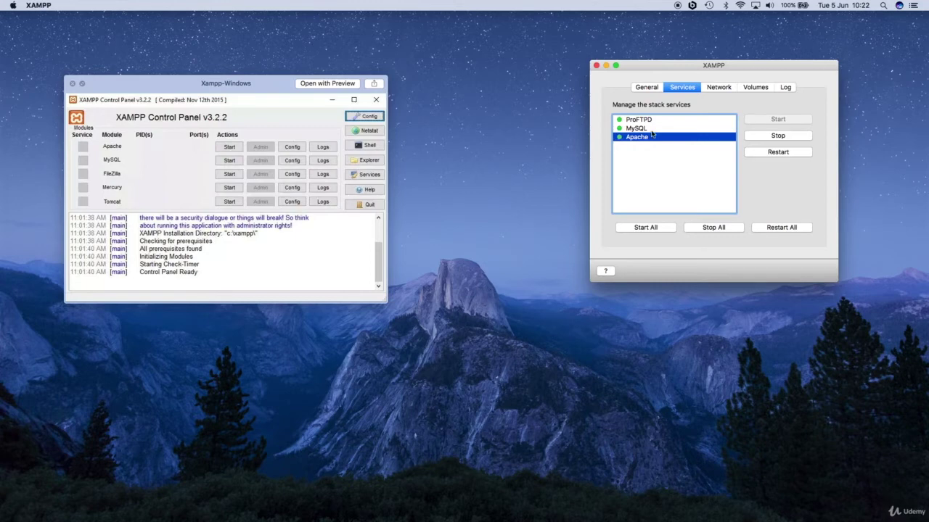
pyautogui.click(654, 131)
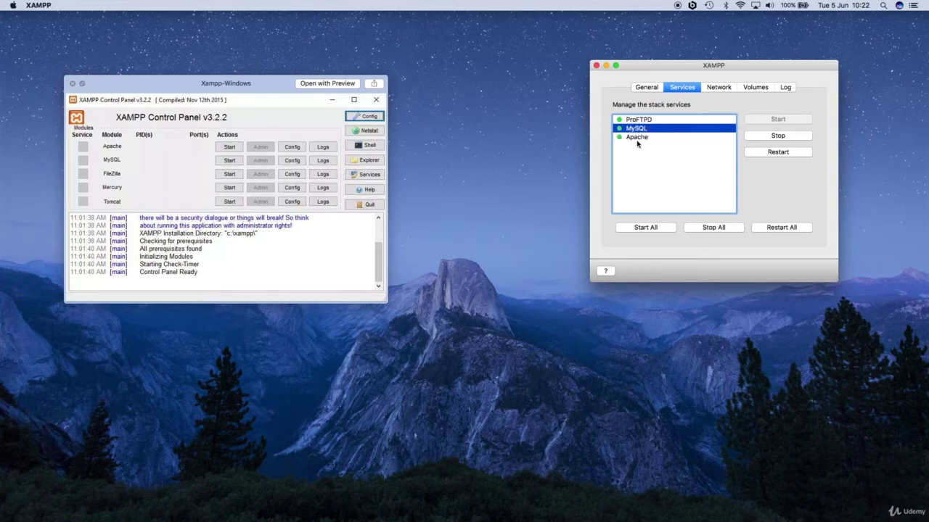
pyautogui.click(638, 138)
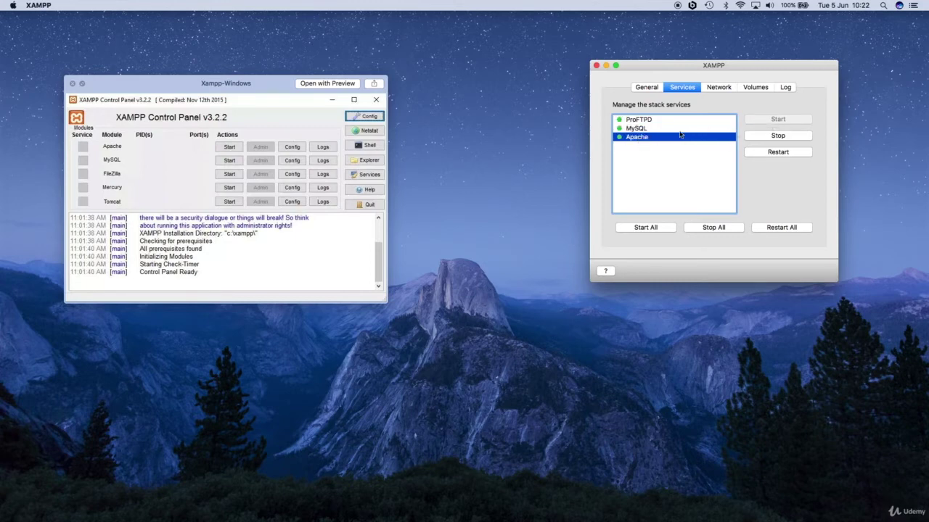
pyautogui.click(637, 121)
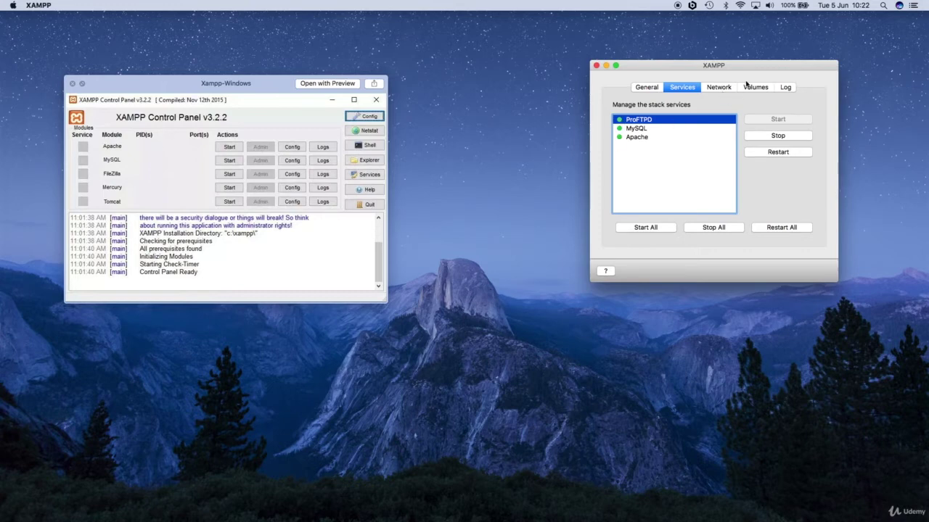
# - Review the localhost:8080 port forwarding rule and the exported data volumes in the XAMPP manager
pyautogui.click(718, 88)
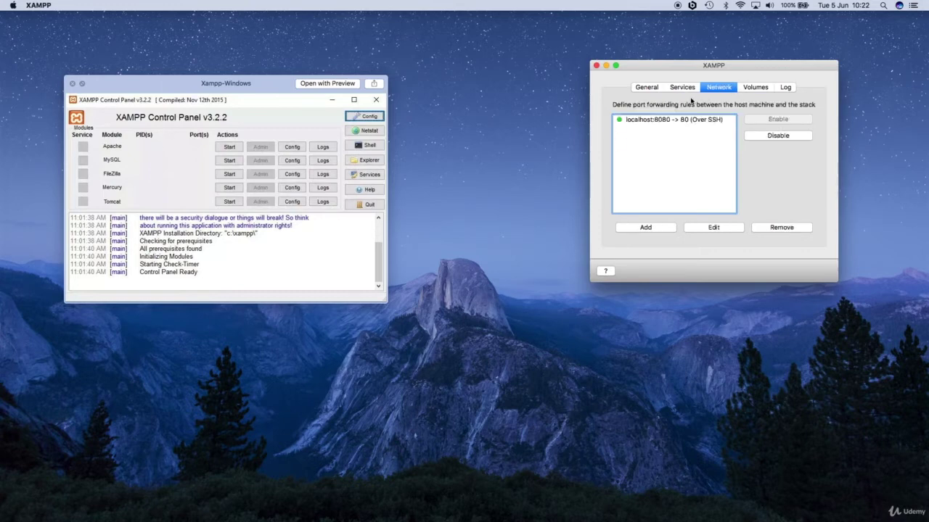
pyautogui.click(659, 120)
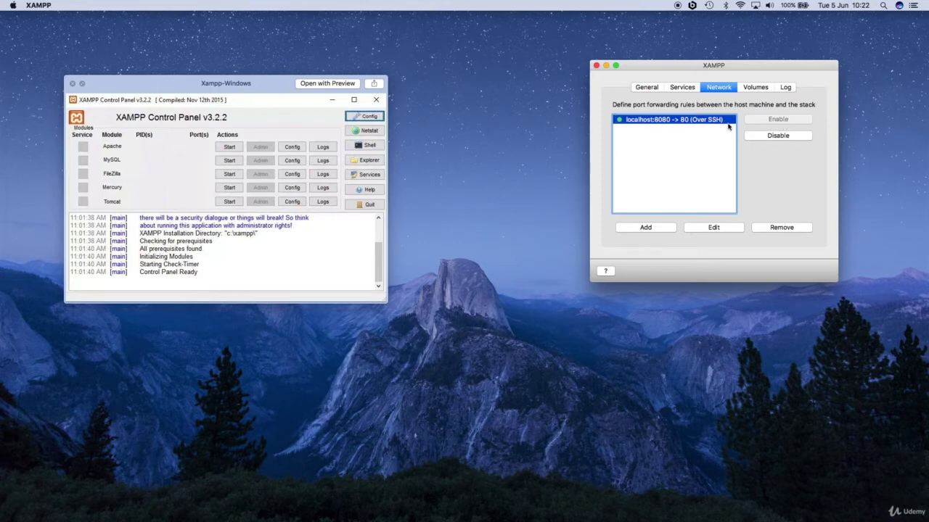
pyautogui.click(753, 88)
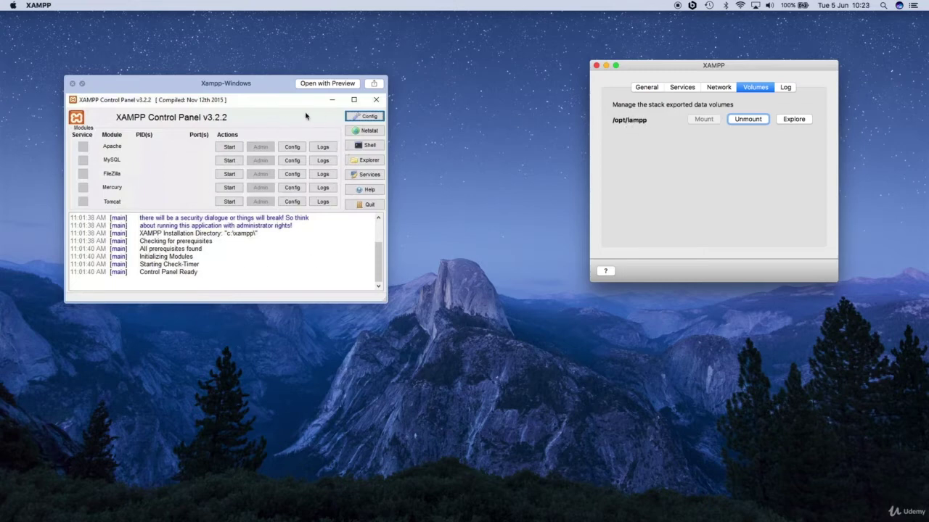
pyautogui.moveTo(226, 88); pyautogui.dragTo(257, 97)
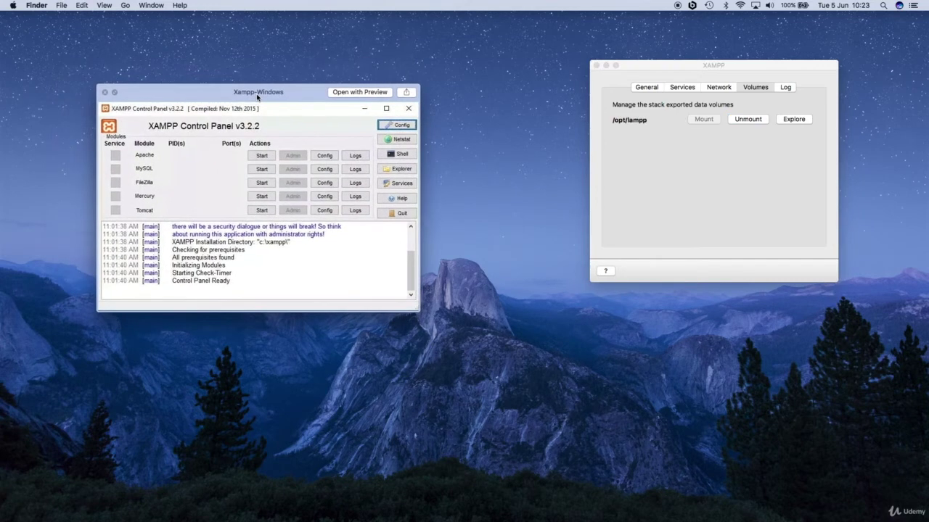
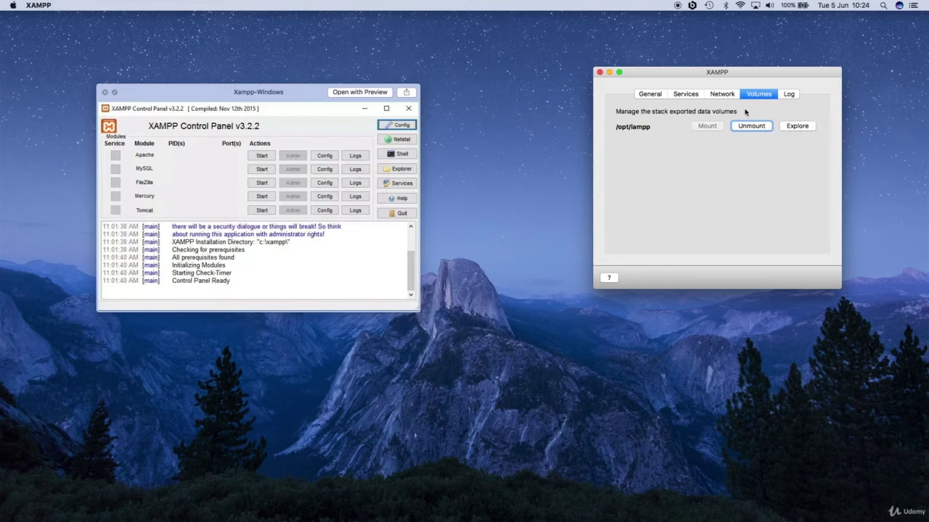
# - Explore the /opt/lampp volume in Finder and open its htdocs folder, dismissing the lampp preview
pyautogui.click(807, 128)
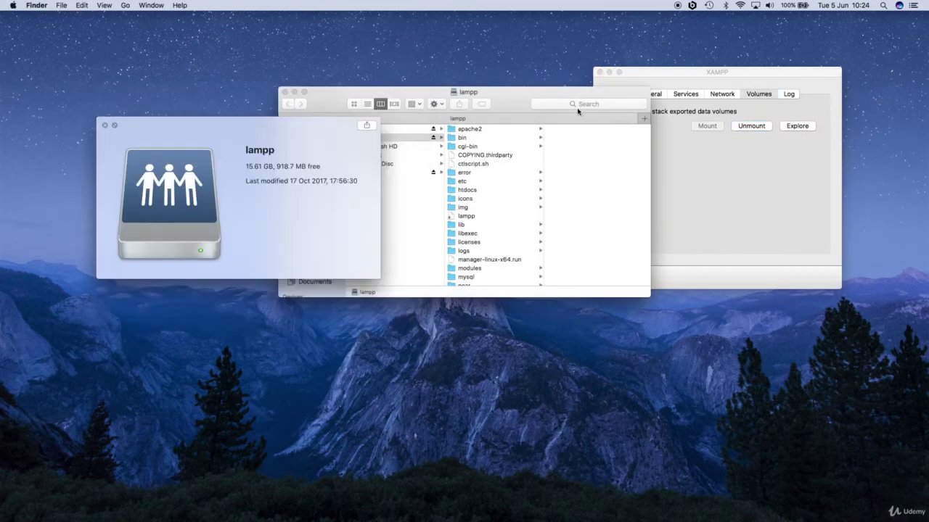
pyautogui.click(104, 126)
pyautogui.moveTo(508, 104); pyautogui.dragTo(469, 112)
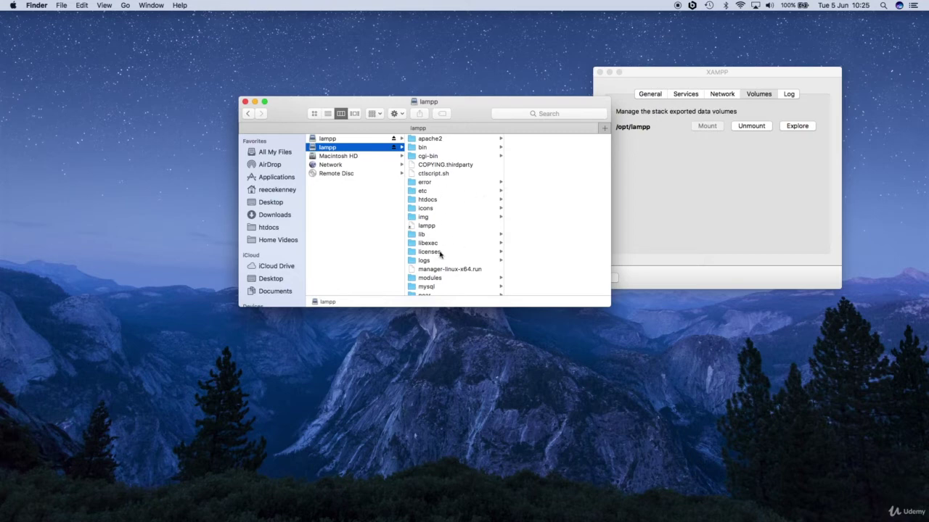
pyautogui.scroll(-5, 440, 253)
pyautogui.scroll(5, 440, 254)
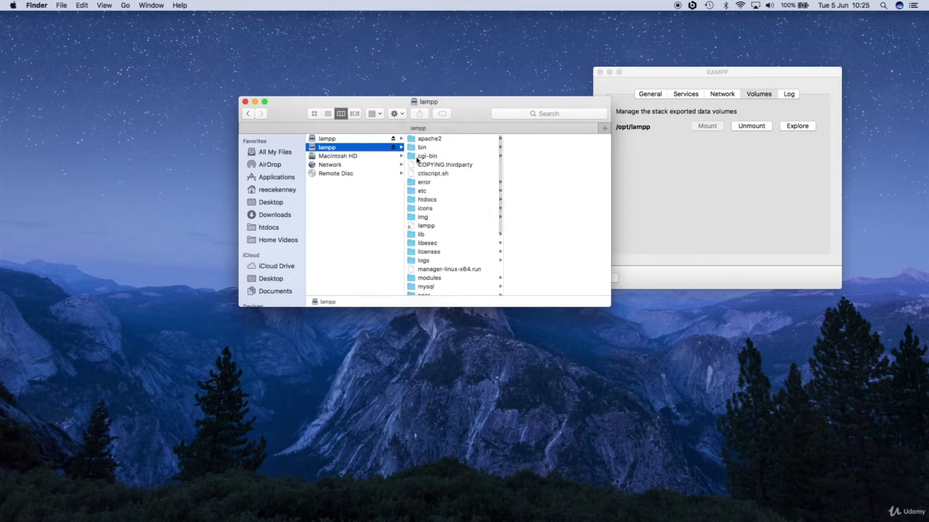
pyautogui.click(431, 200)
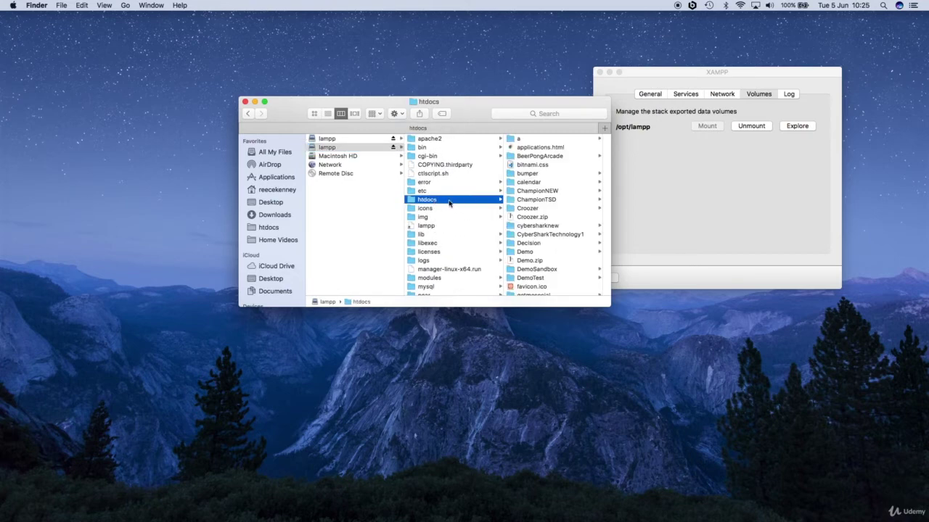
pyautogui.scroll(-5, 457, 287)
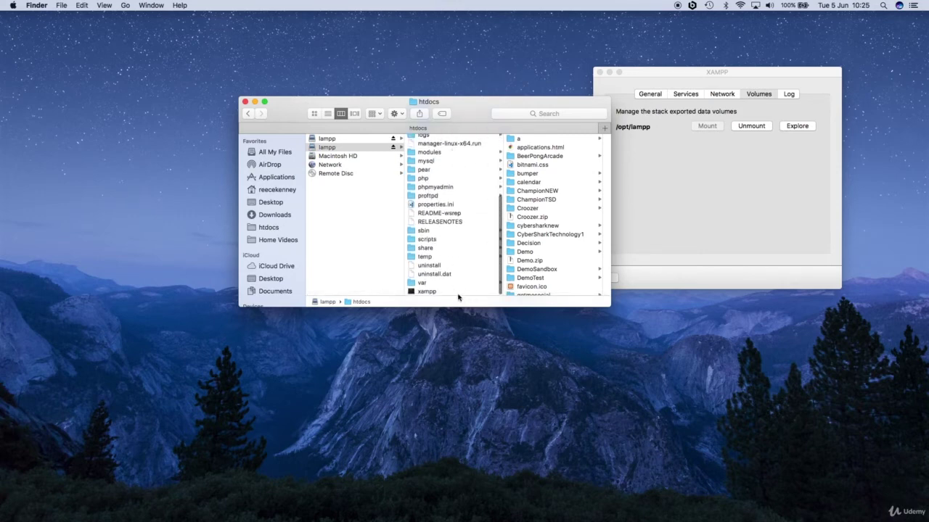
# - Look through the project files in the lampp volume's htdocs folder, open htdocs from the Finder favourites, and close the Finder window
pyautogui.scroll(5, 440, 167)
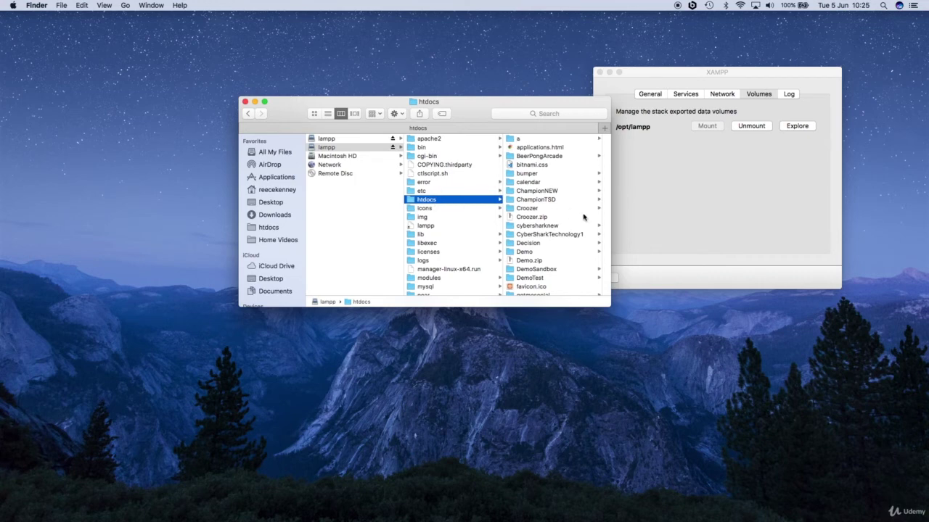
pyautogui.scroll(-5, 562, 261)
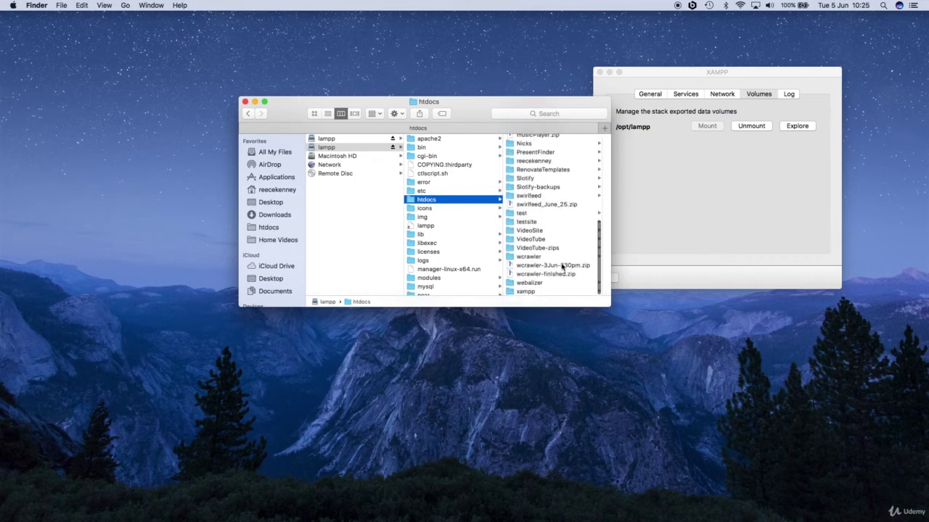
pyautogui.scroll(8, 563, 265)
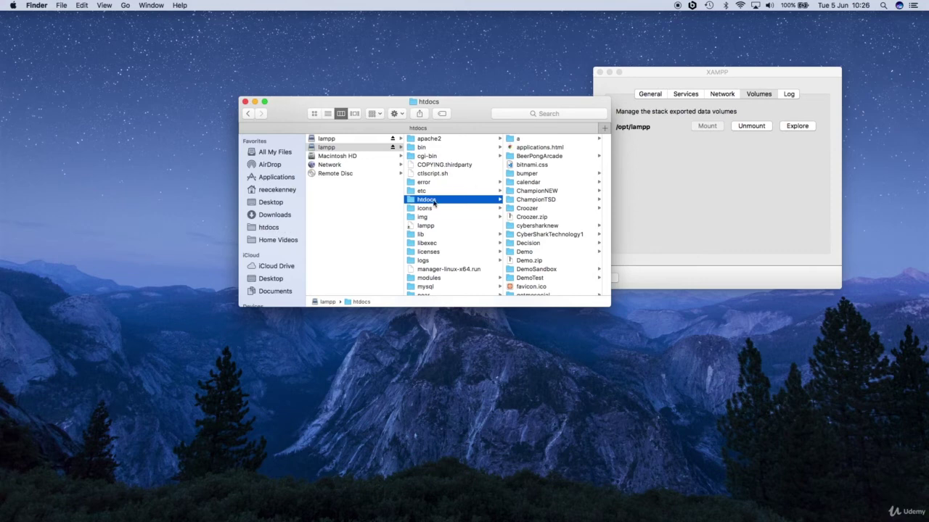
pyautogui.moveTo(446, 203)
pyautogui.mouseDown()
pyautogui.moveTo(254, 170)
pyautogui.moveTo(276, 174)
pyautogui.moveTo(272, 186)
pyautogui.moveTo(456, 201)
pyautogui.mouseUp()
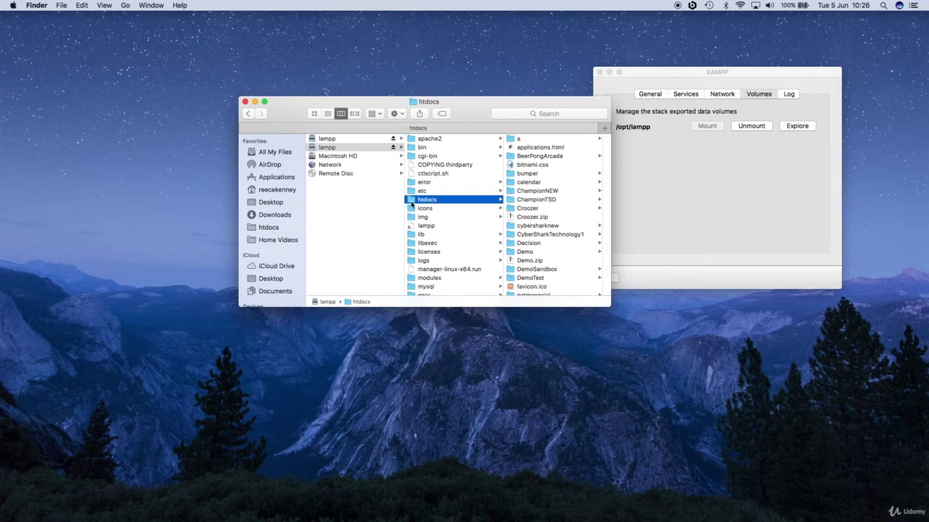
pyautogui.click(270, 227)
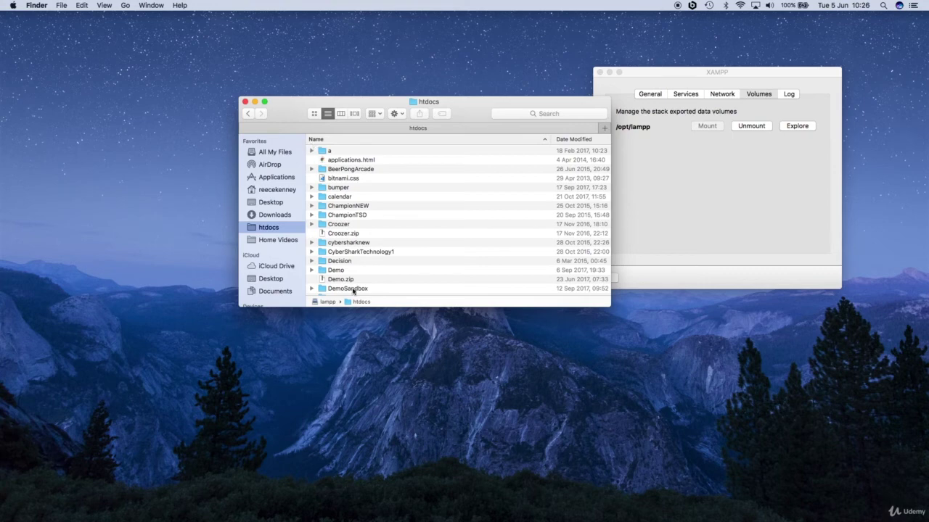
pyautogui.click(245, 101)
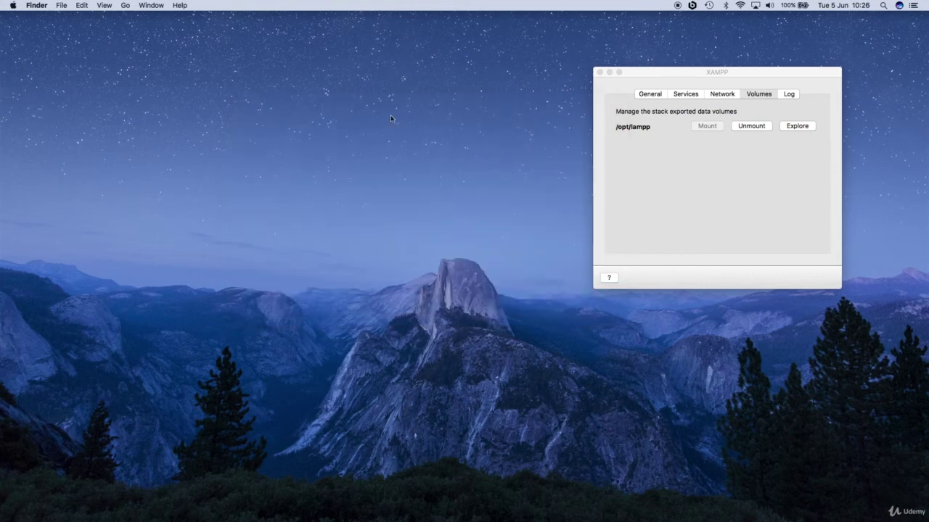
# - Move the XAMPP manager off the Xampp-Windows image on the desktop and preview that image
pyautogui.click(648, 71)
pyautogui.moveTo(648, 72); pyautogui.dragTo(475, 68)
pyautogui.click(788, 143)
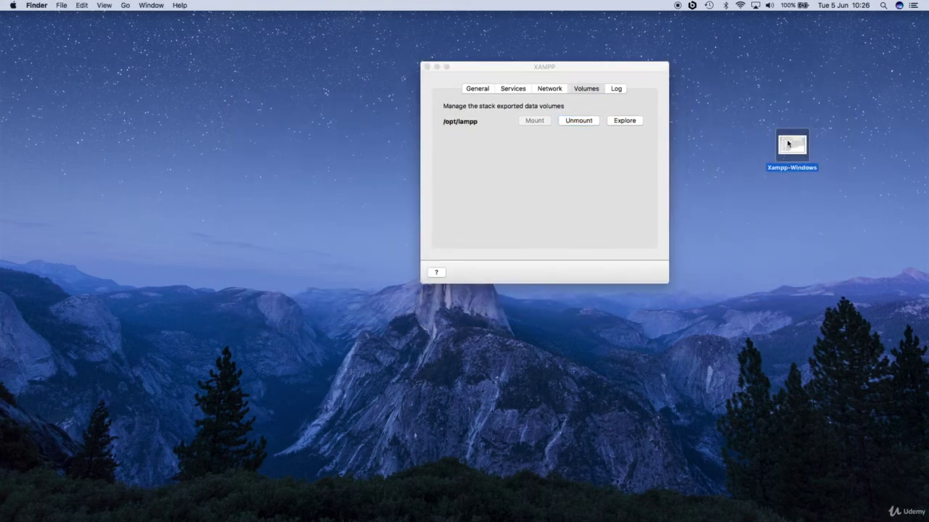
pyautogui.press('space')
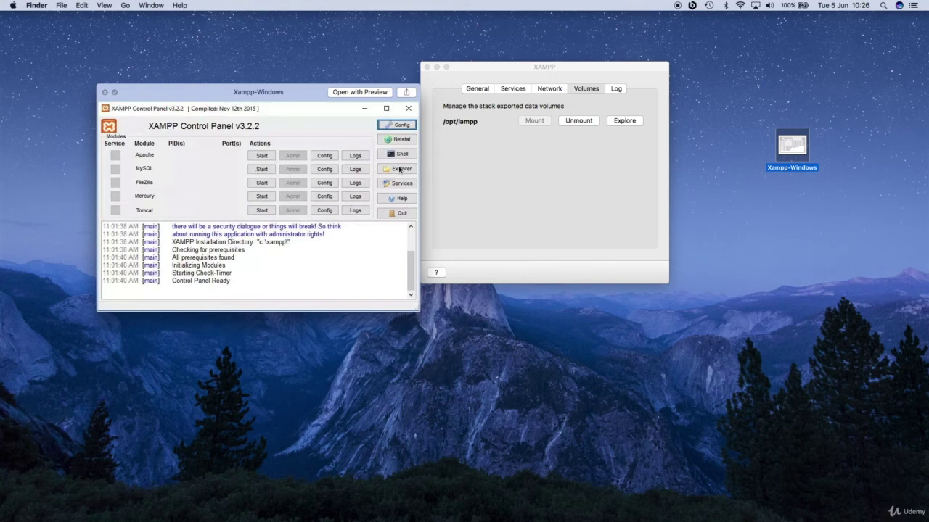
# - Explore the /opt/lampp volume again, browse the htdocs folder through its Finder favourite, and hide Finder
pyautogui.click(624, 120)
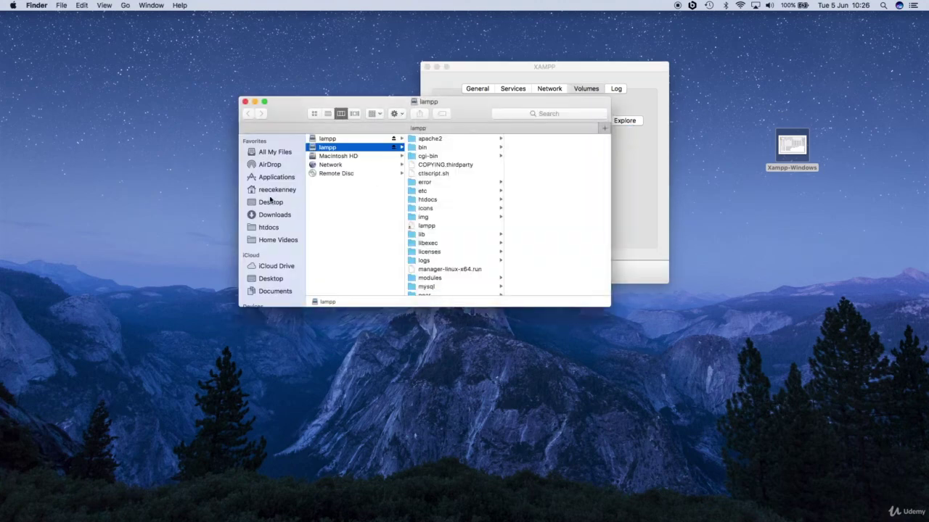
pyautogui.click(269, 227)
pyautogui.scroll(-15, 378, 227)
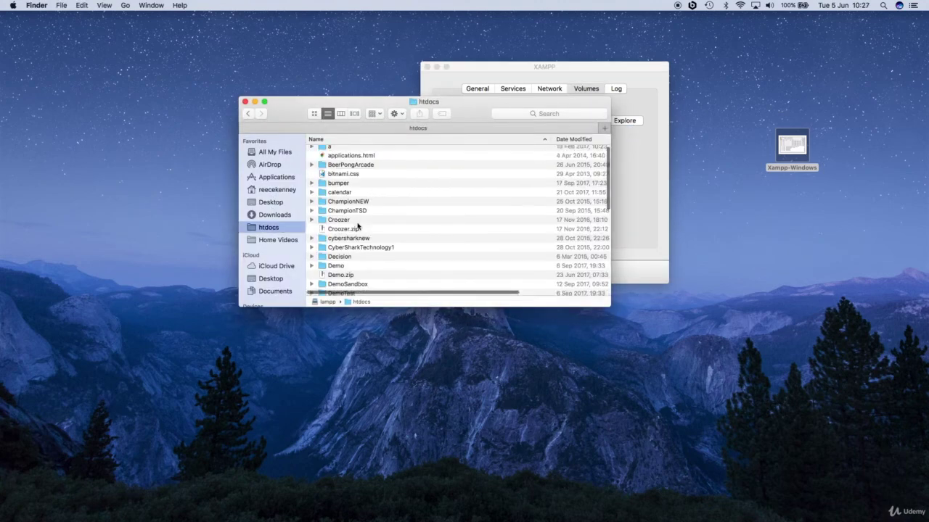
pyautogui.scroll(15, 355, 227)
pyautogui.press('super+h')
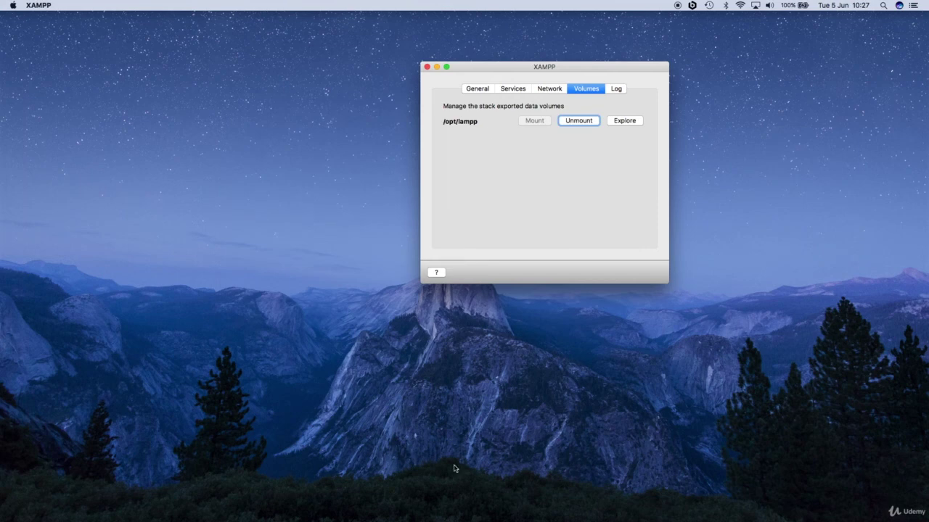
# - Switch to Chrome and load google.com in a new browser window
pyautogui.press('super+Tab')
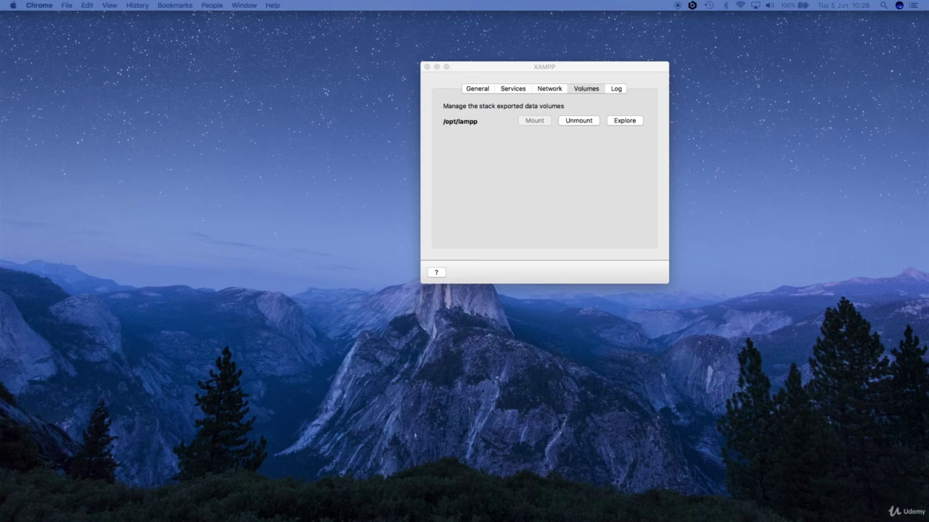
pyautogui.press('super+n')
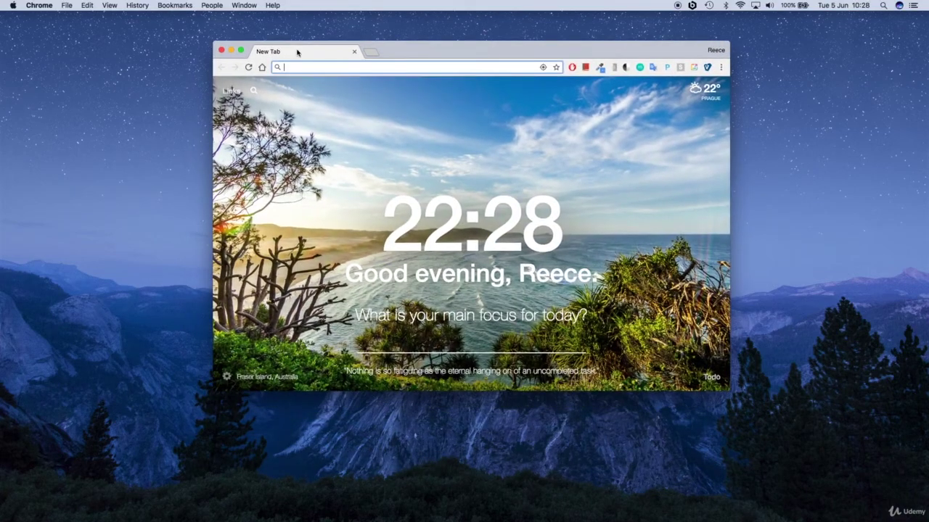
pyautogui.write('google.com')
pyautogui.press('Return')
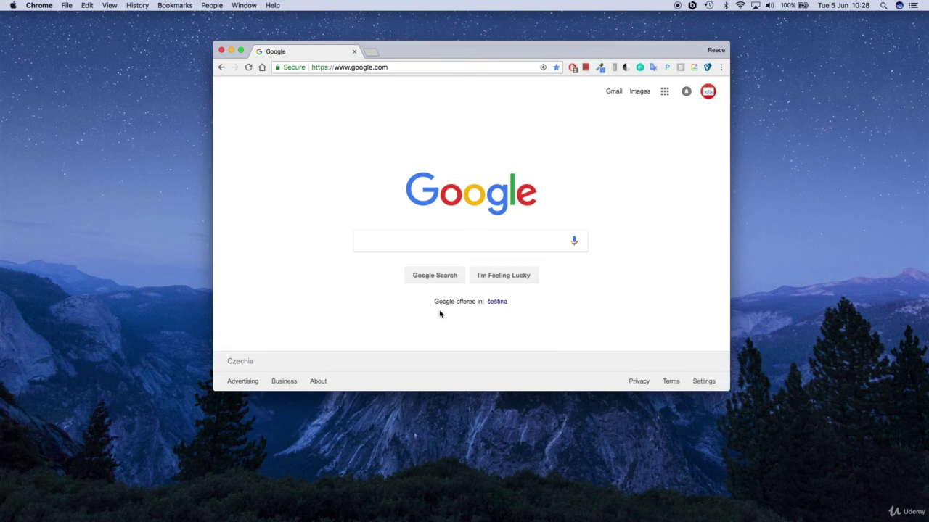
# - Search Google for "sublime text" and open the official sublimetext.com result
pyautogui.click(389, 240)
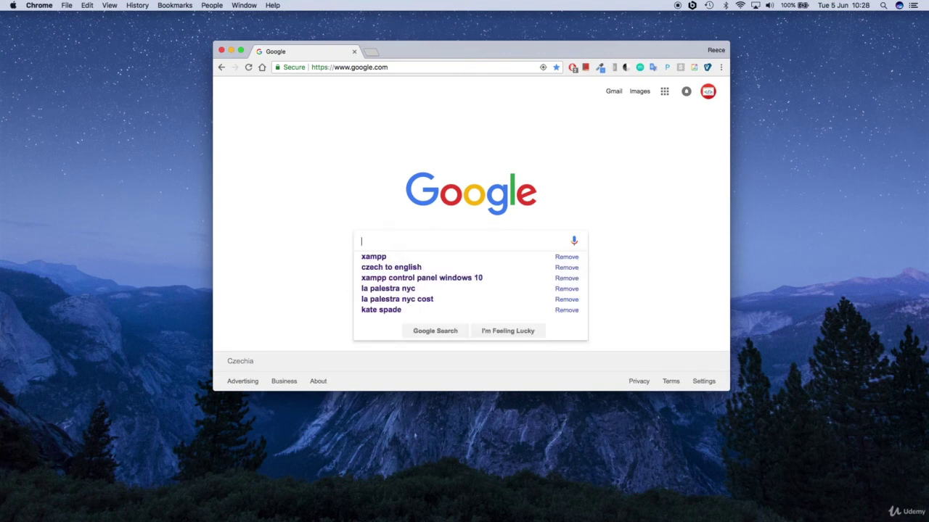
pyautogui.write('sublime text')
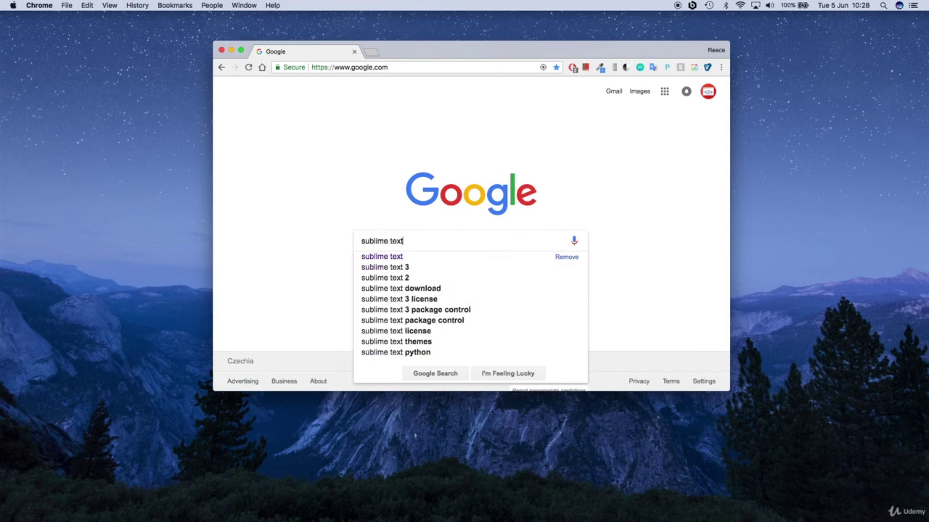
pyautogui.press('Return')
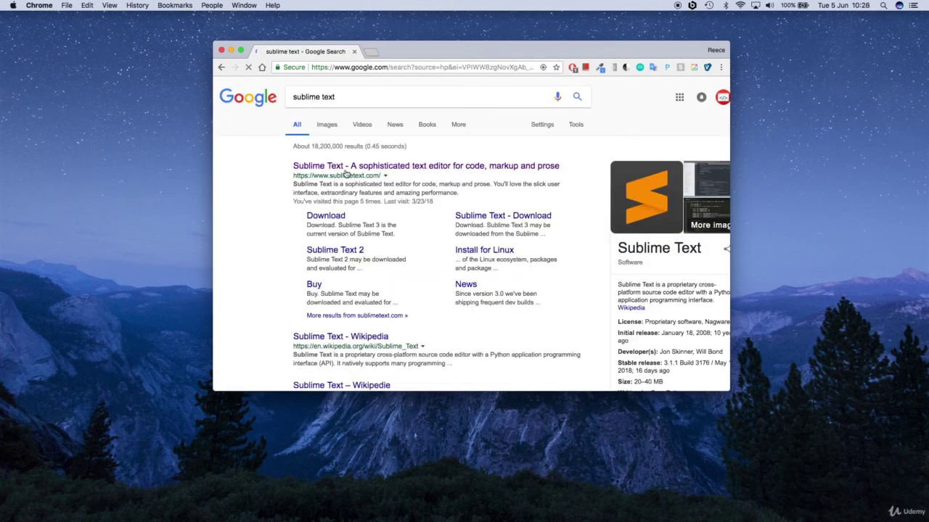
pyautogui.click(346, 170)
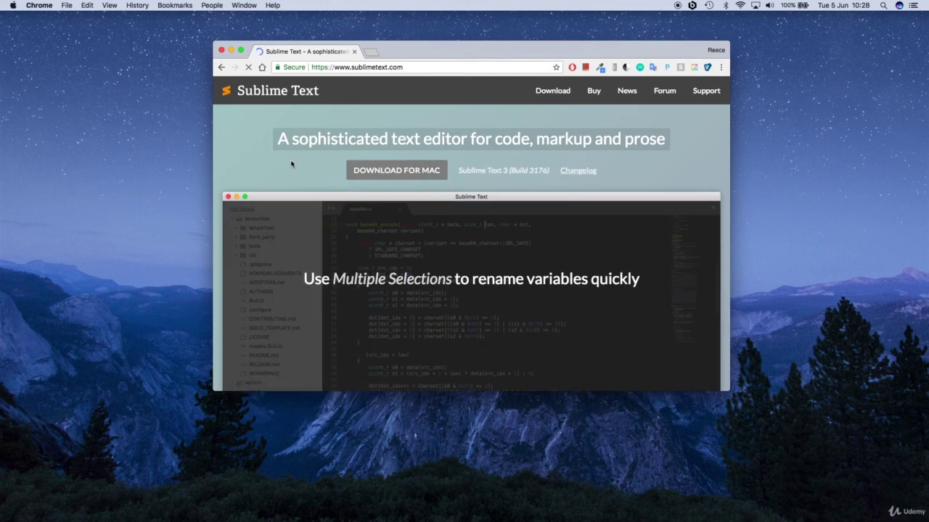
# - Look over the Sublime Text home page, including its Mac download option and the feature demonstrations
pyautogui.scroll(-2, 351, 269)
pyautogui.scroll(2, 349, 269)
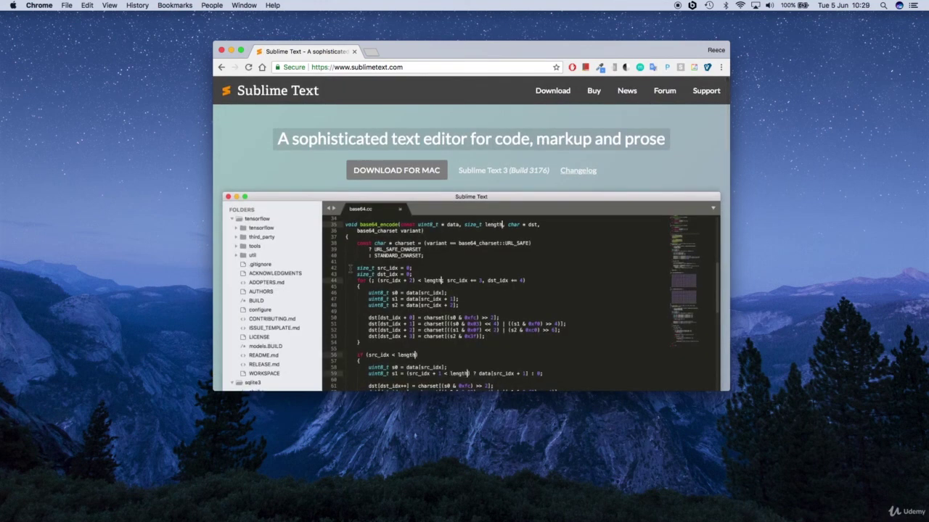
pyautogui.scroll(-2, 564, 362)
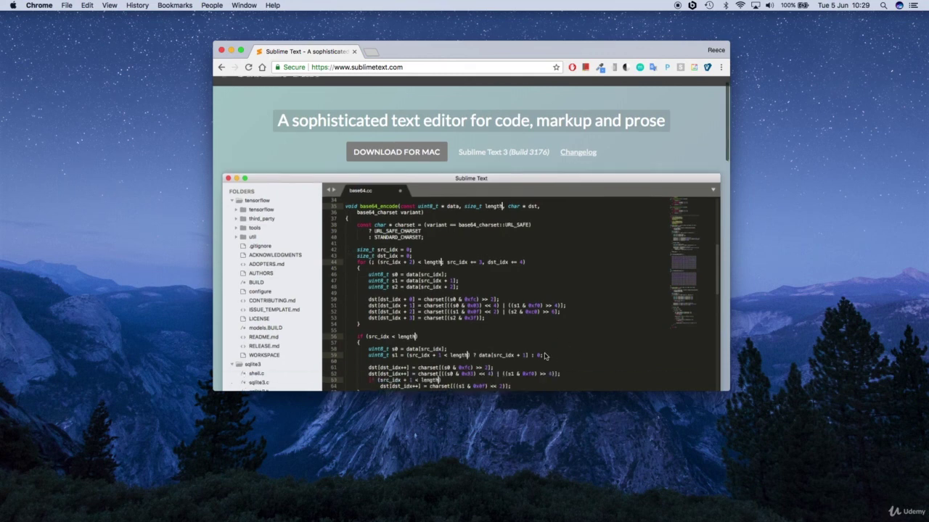
pyautogui.scroll(1, 472, 254)
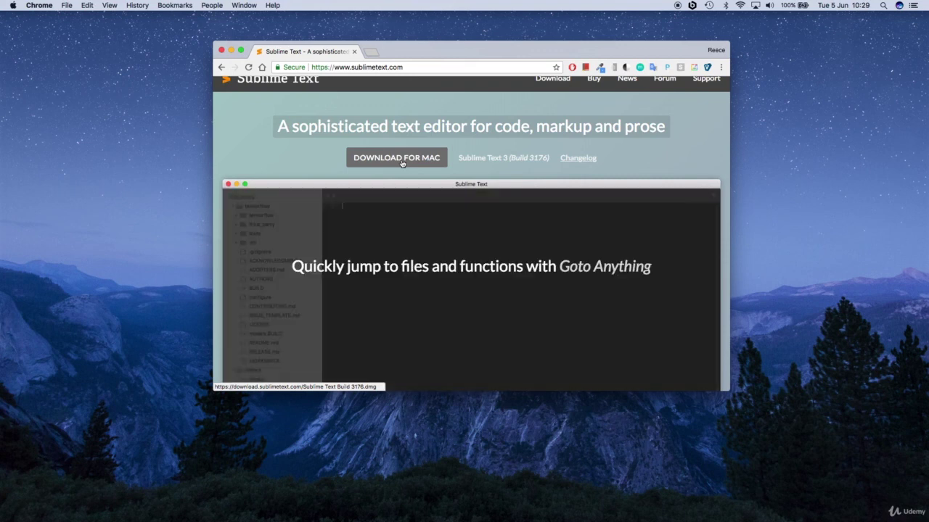
pyautogui.scroll(1, 402, 164)
pyautogui.scroll(-3, 397, 305)
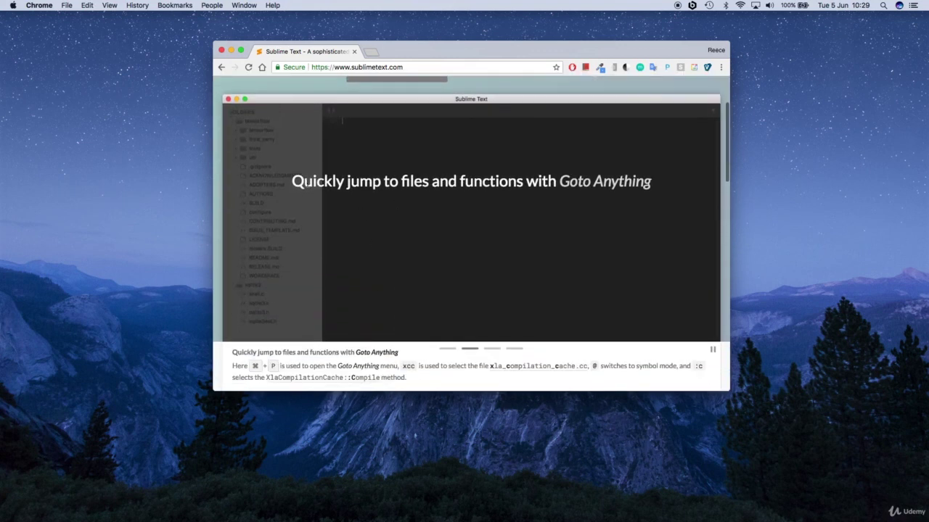